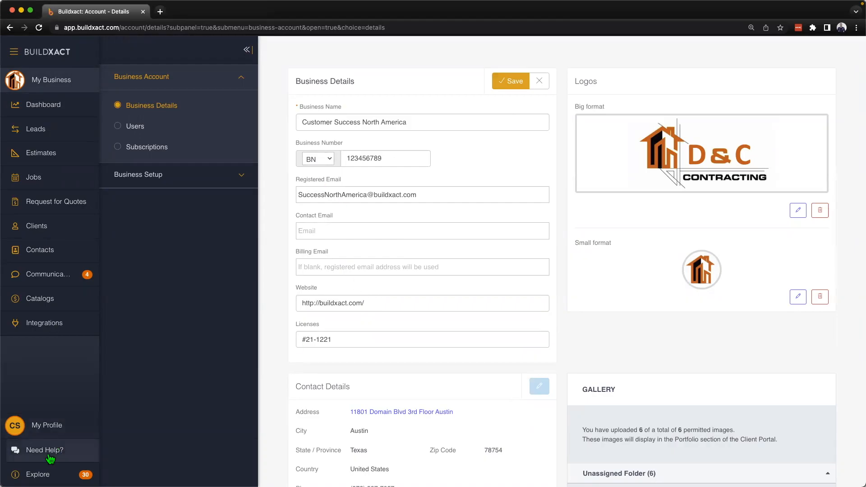
Cancel editing the business details and review the contact details, gallery, other settings and brand colors.
{"action": "left_click", "coordinate": [539, 81]}
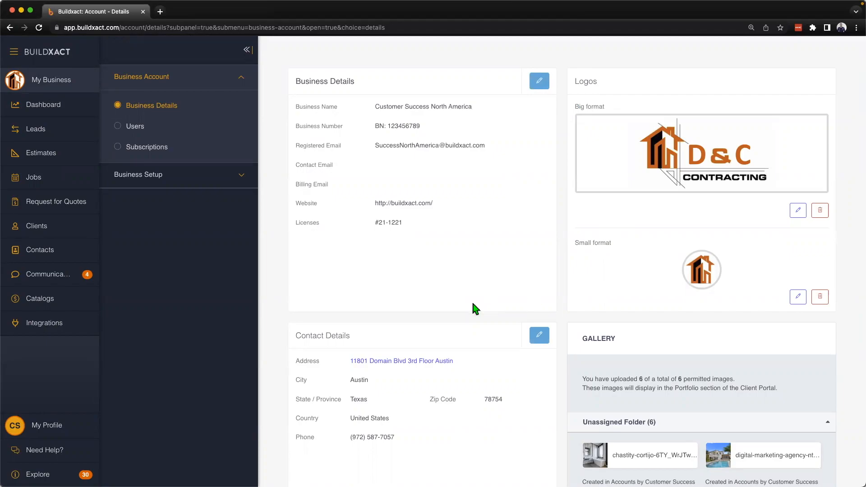
{"action": "scroll", "coordinate": [474, 309], "scroll_direction": "down", "scroll_amount": 2}
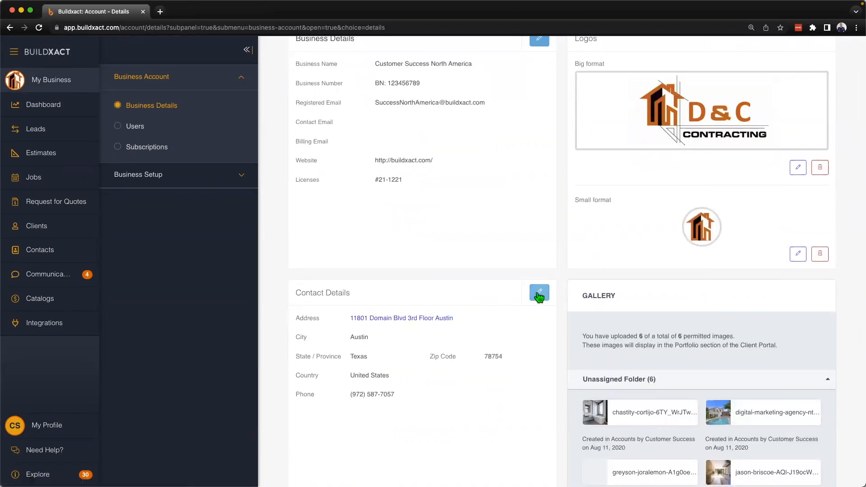
{"action": "scroll", "coordinate": [539, 296], "scroll_direction": "up", "scroll_amount": 1}
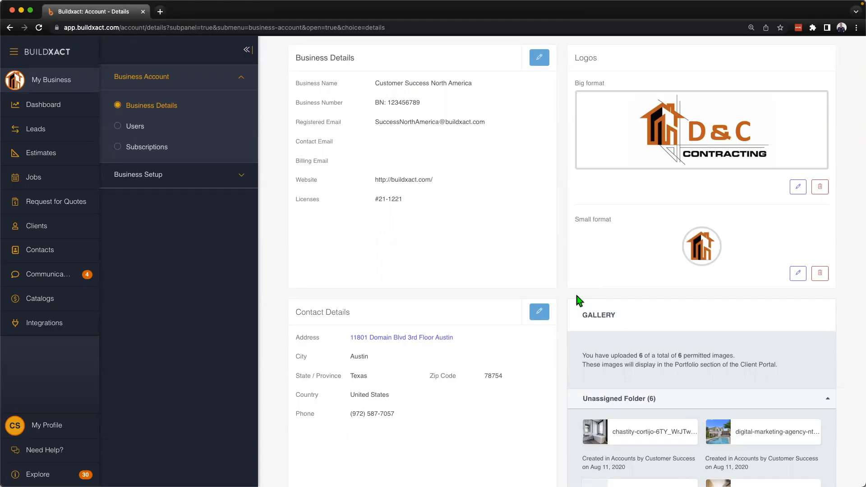
{"action": "scroll", "coordinate": [579, 301], "scroll_direction": "down", "scroll_amount": 3}
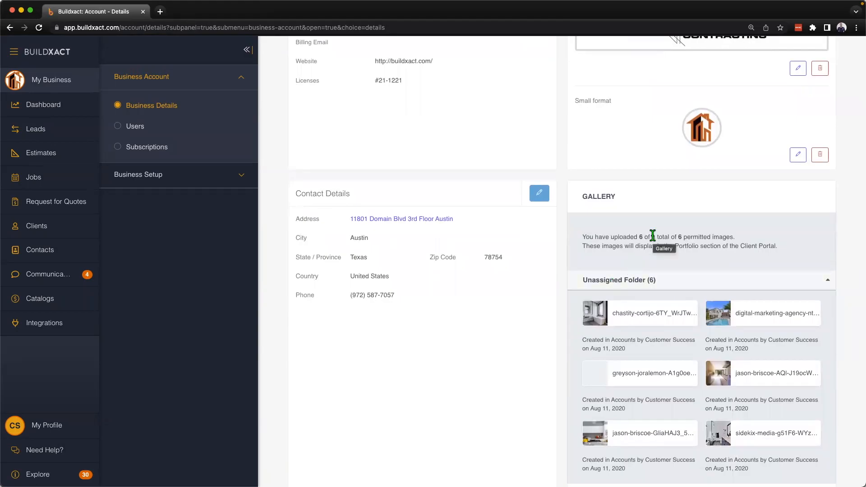
{"action": "scroll", "coordinate": [652, 232], "scroll_direction": "down", "scroll_amount": 3}
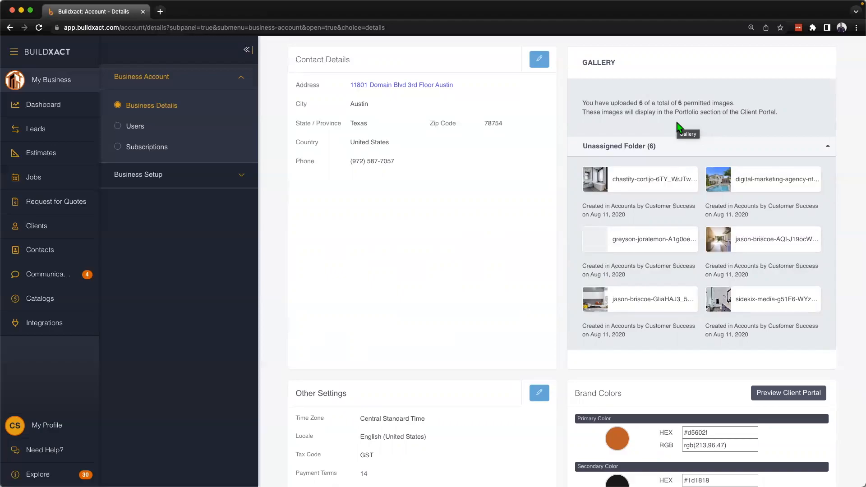
{"action": "scroll", "coordinate": [699, 252], "scroll_direction": "down", "scroll_amount": 3}
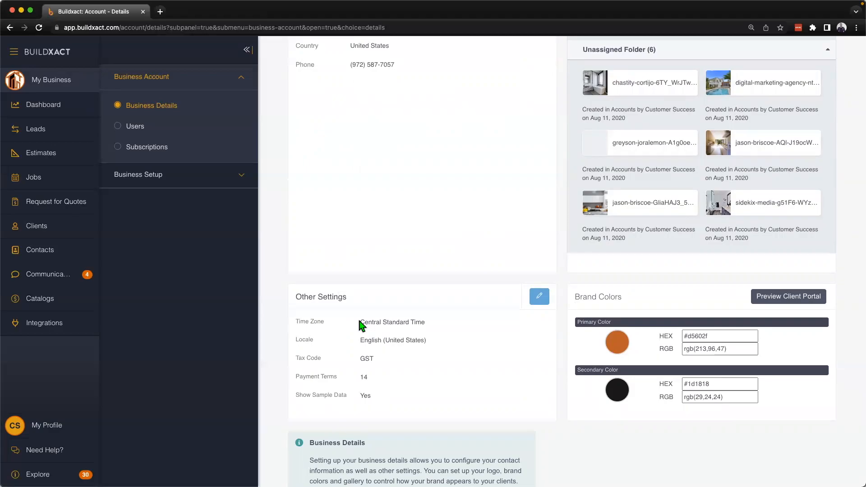
Review the business account's user logins, viewing the new user form and the owner's user details without saving anything.
{"action": "left_click", "coordinate": [134, 127]}
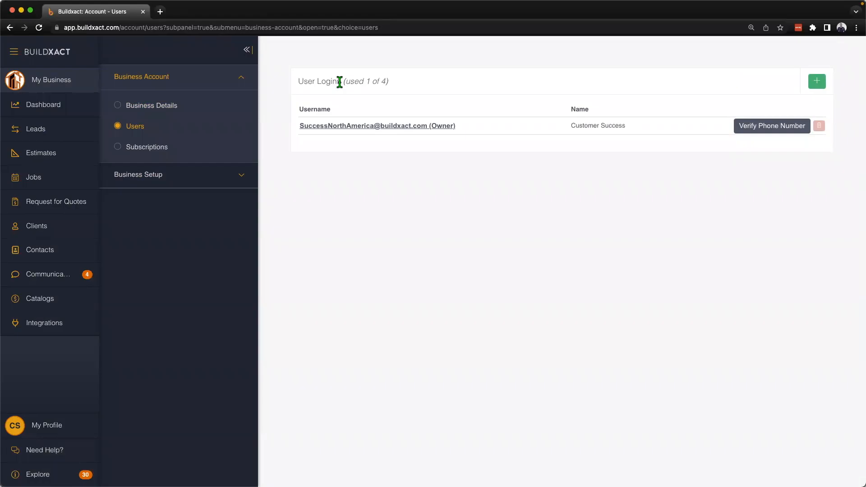
{"action": "left_click_drag", "start_coordinate": [343, 81], "coordinate": [399, 86]}
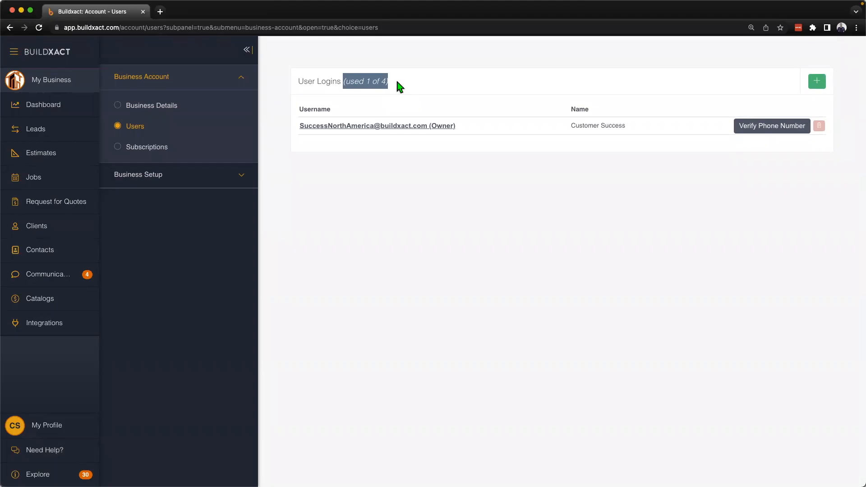
{"action": "left_click", "coordinate": [398, 86]}
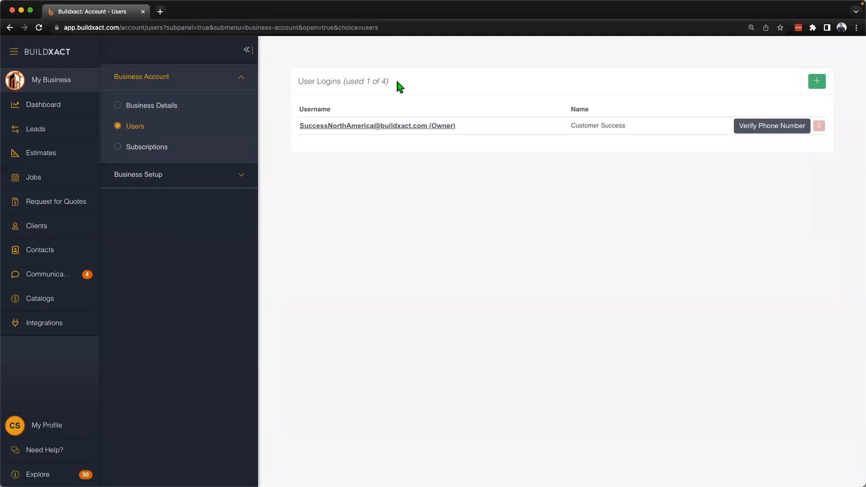
{"action": "left_click", "coordinate": [815, 83]}
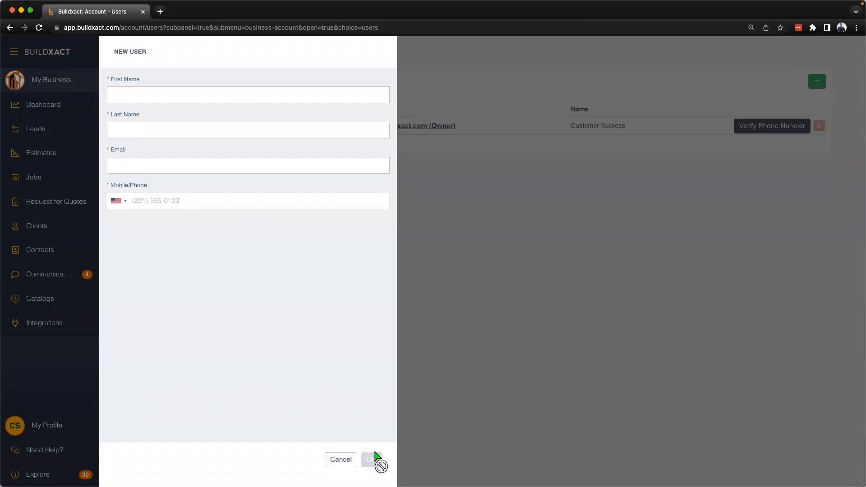
{"action": "left_click", "coordinate": [344, 460]}
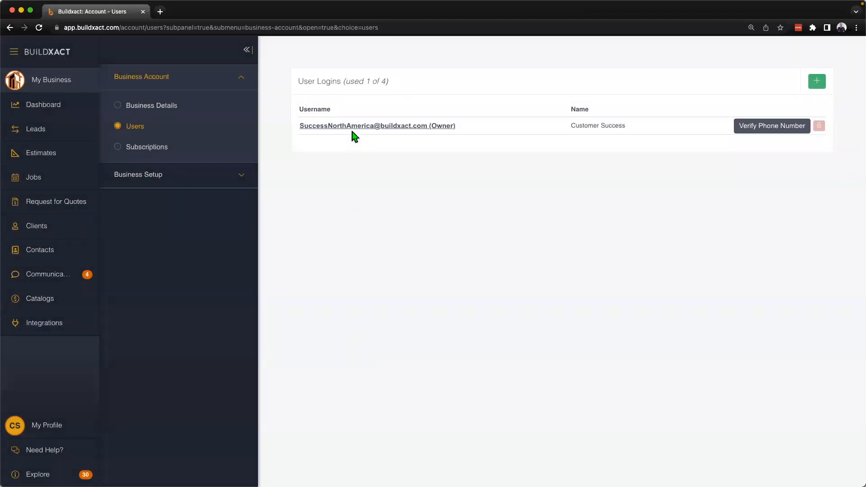
{"action": "left_click", "coordinate": [352, 131]}
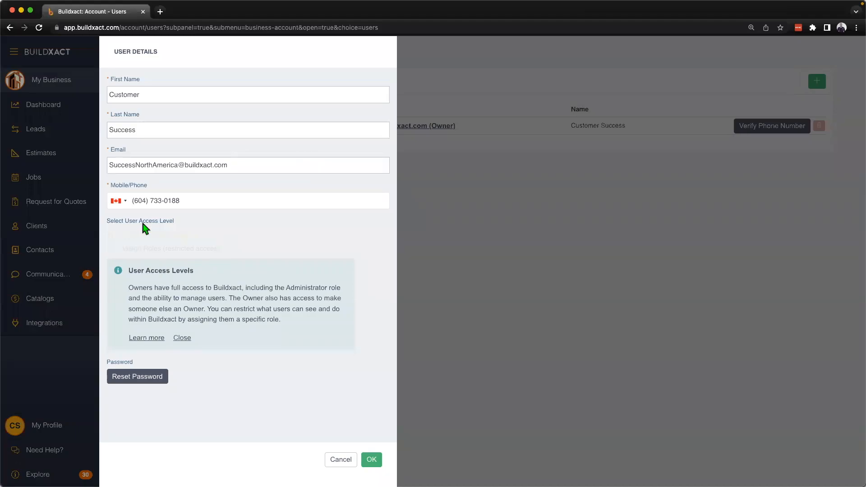
{"action": "left_click", "coordinate": [339, 459]}
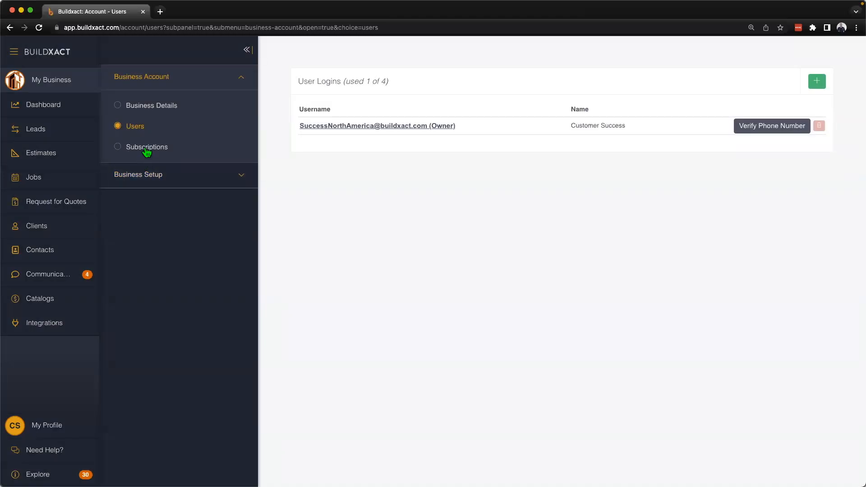
Open the account's subscription information and review the options for changing payment methods and viewing invoices.
{"action": "left_click", "coordinate": [147, 150]}
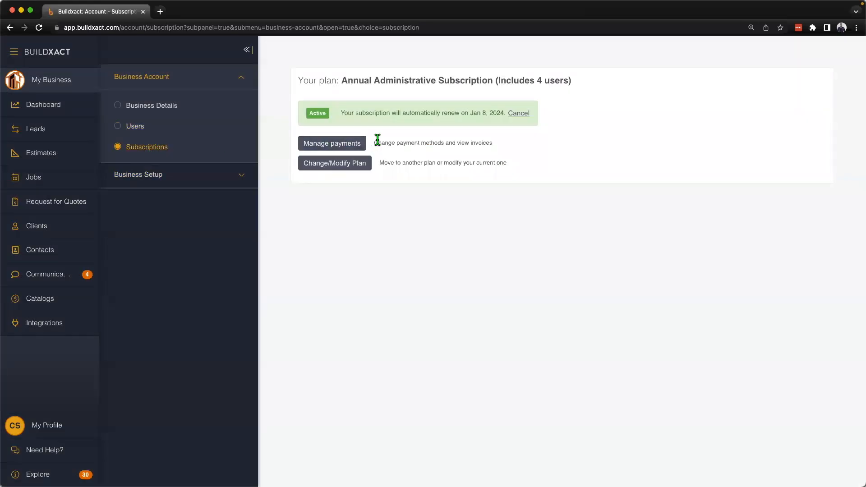
{"action": "left_click_drag", "start_coordinate": [395, 141], "coordinate": [443, 142]}
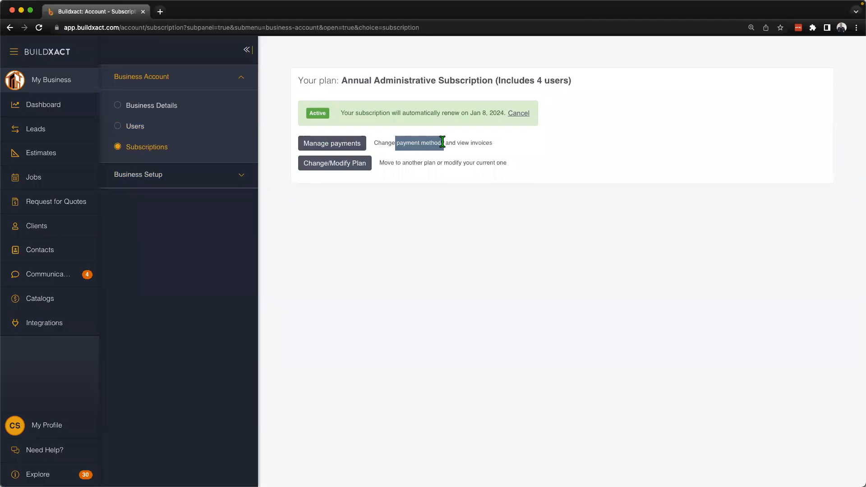
{"action": "left_click", "coordinate": [499, 148]}
{"action": "left_click_drag", "start_coordinate": [496, 143], "coordinate": [457, 143]}
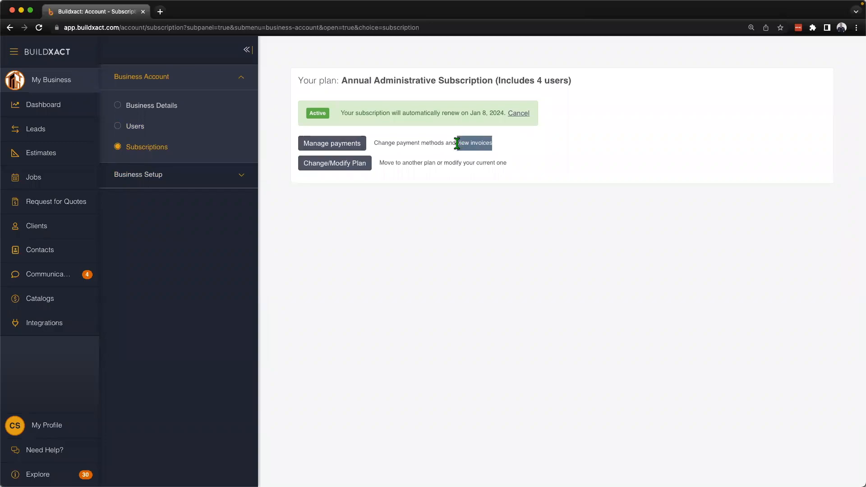
Display the plans available for changing the subscription and show their annual billing prices.
{"action": "left_click", "coordinate": [356, 165]}
{"action": "scroll", "coordinate": [432, 199], "scroll_direction": "down", "scroll_amount": 1}
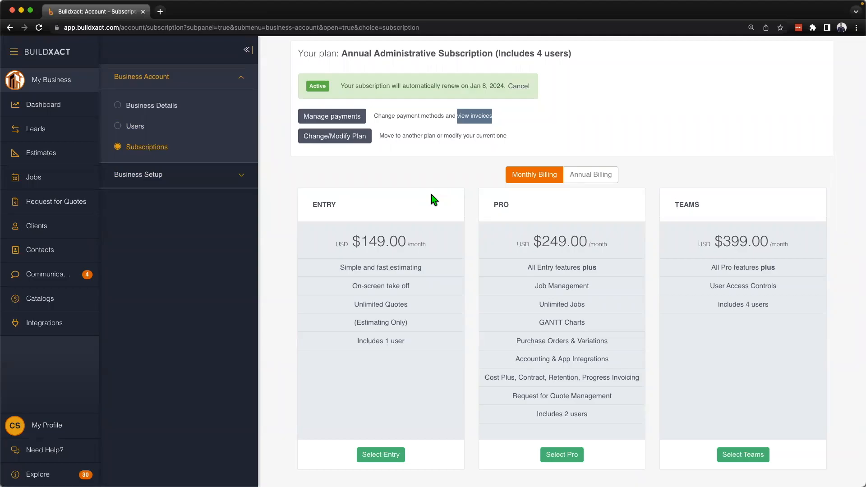
{"action": "left_click", "coordinate": [581, 180]}
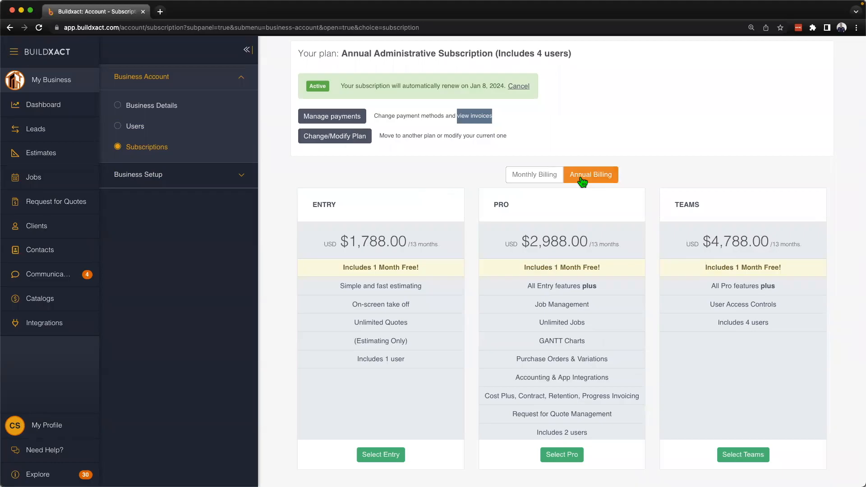
Open the business's USA - Default tax profile for editing and review its code, description and rate columns.
{"action": "left_click", "coordinate": [168, 179]}
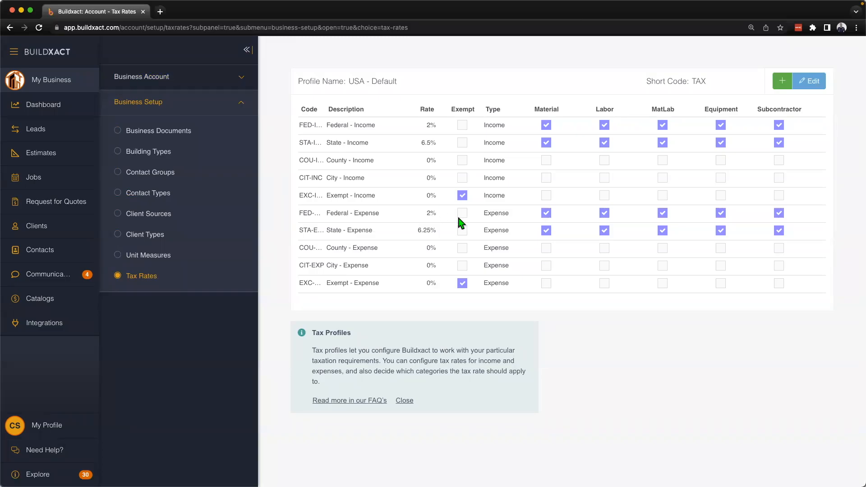
{"action": "left_click", "coordinate": [813, 82]}
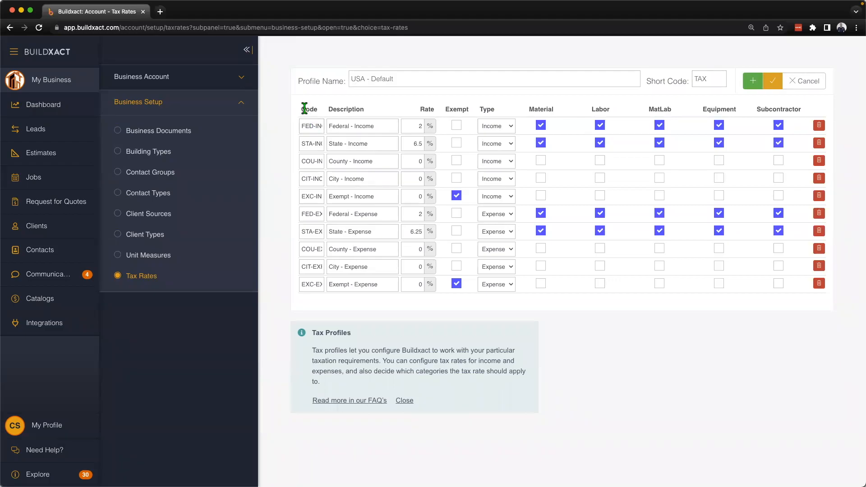
{"action": "left_click_drag", "start_coordinate": [299, 109], "coordinate": [324, 110]}
{"action": "left_click_drag", "start_coordinate": [327, 110], "coordinate": [366, 112]}
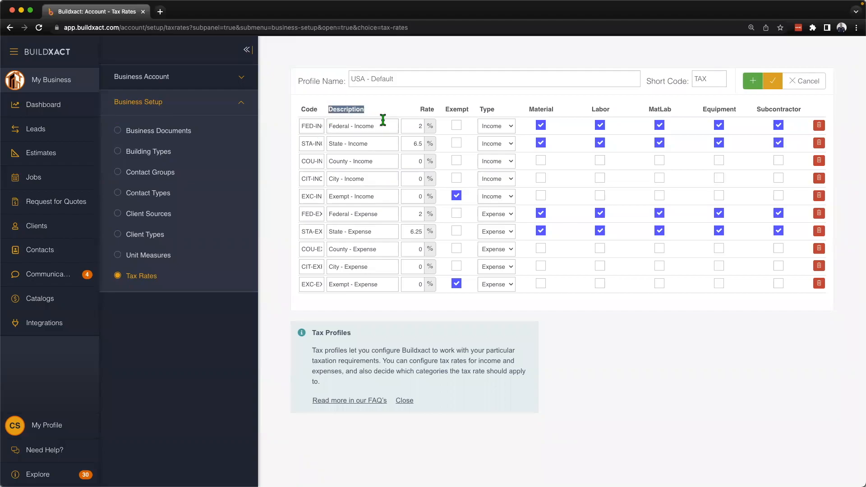
{"action": "left_click_drag", "start_coordinate": [411, 126], "coordinate": [427, 125]}
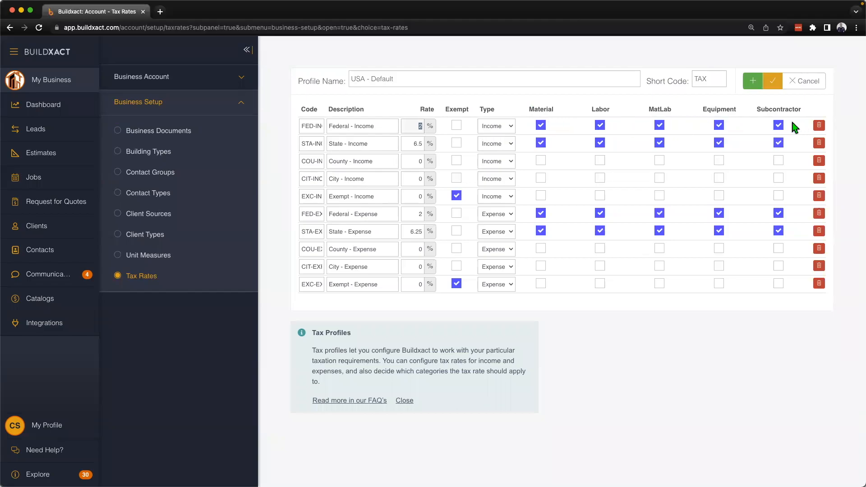
Keep Labor enabled for Federal - Income, set the County - Income rate to 0%, and save the tax profile.
{"action": "left_click", "coordinate": [600, 125]}
{"action": "left_click", "coordinate": [601, 127]}
{"action": "left_click", "coordinate": [422, 162]}
{"action": "type", "text": "2"}
{"action": "key", "text": "BackSpace"}
{"action": "type", "text": "0"}
{"action": "left_click", "coordinate": [774, 84]}
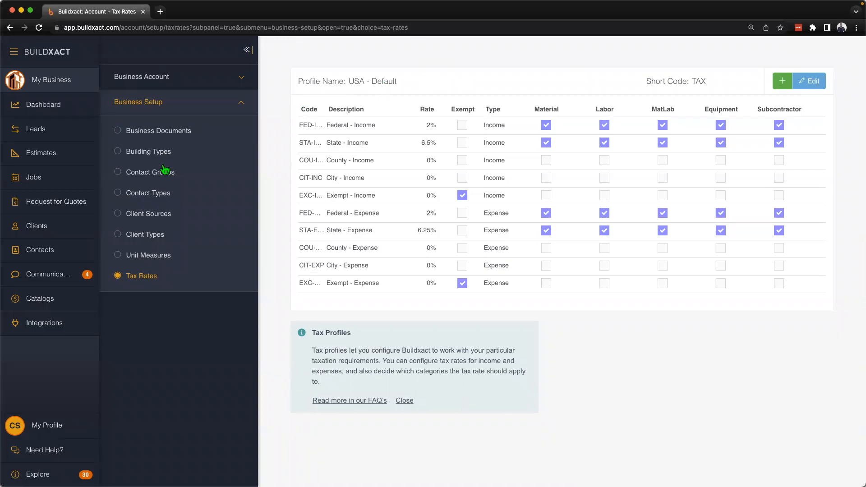
Open the draft estimate dated May 4, 2023 and view its customizable tax profile, closing it without changes.
{"action": "left_click", "coordinate": [68, 161]}
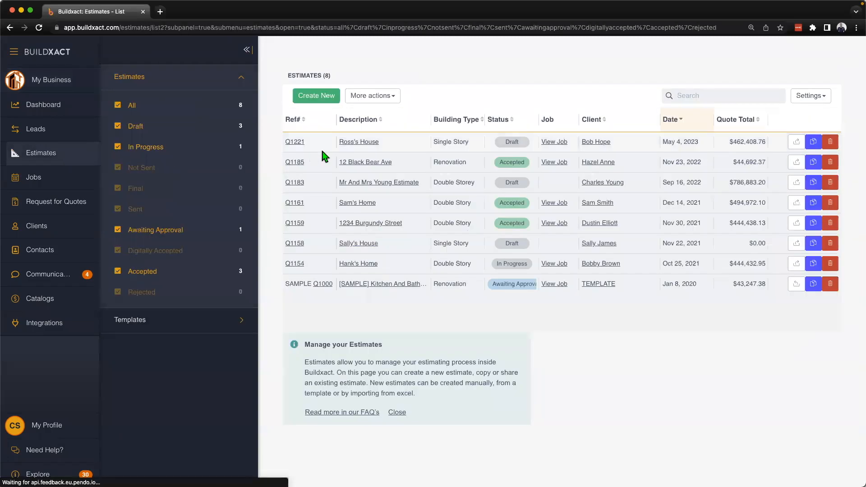
{"action": "left_click", "coordinate": [348, 143]}
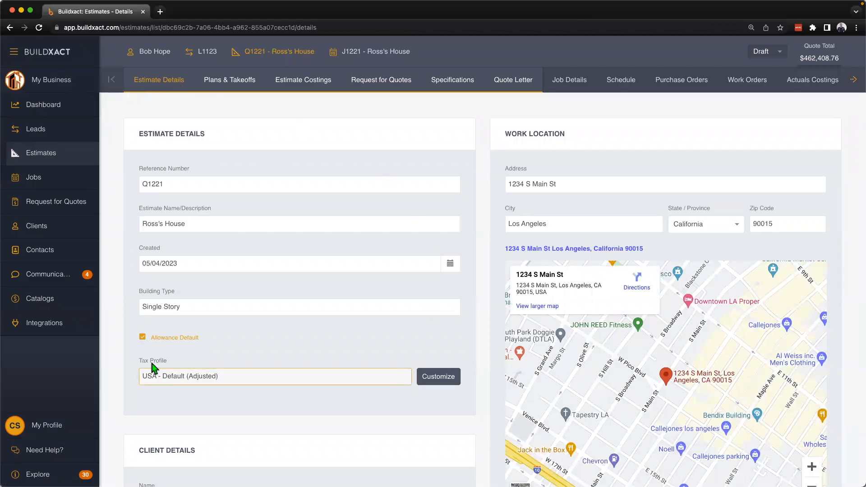
{"action": "left_click", "coordinate": [445, 378]}
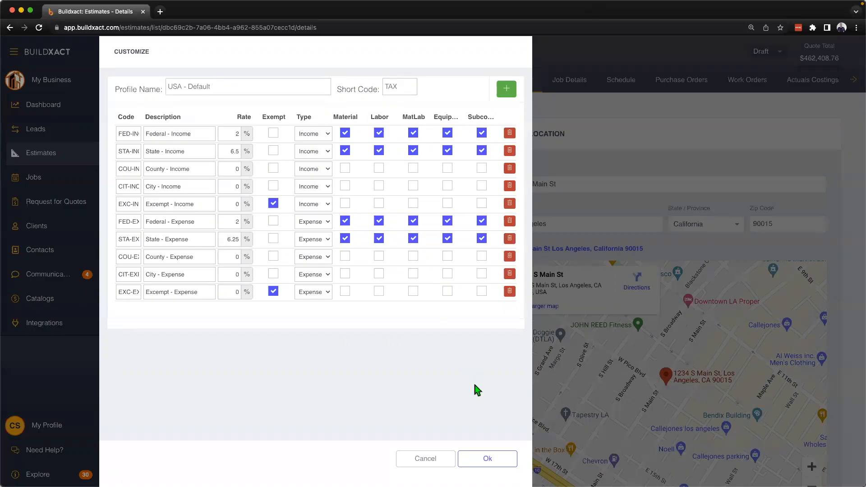
{"action": "left_click", "coordinate": [444, 464]}
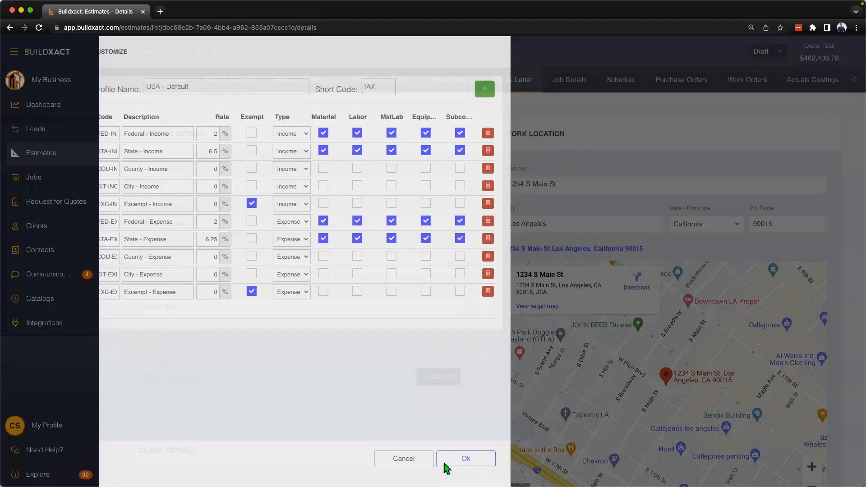